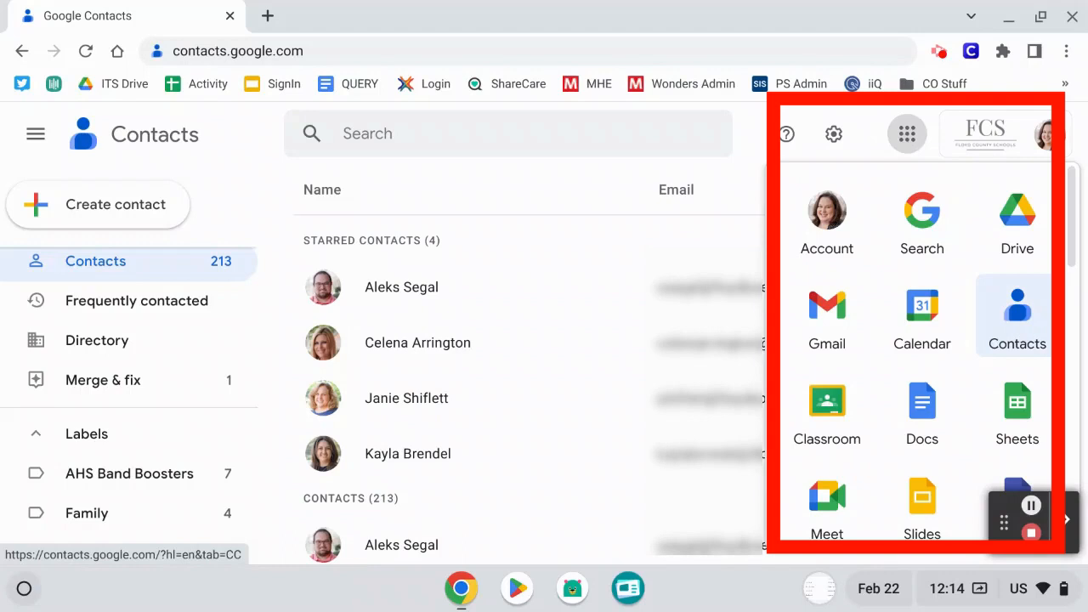
Rearrange the Google apps launcher to Account, Classroom, Gmail in row one; Calendar, Contacts, Drive in row two; and Search starting row three
drag(1017, 310, 827, 311)
drag(847, 413, 943, 226)
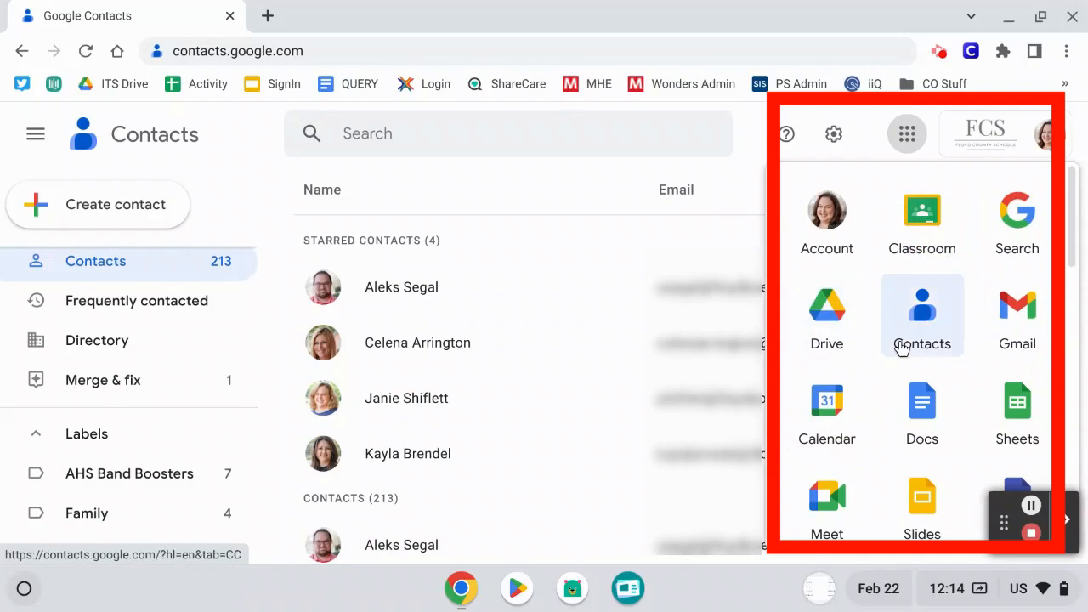
drag(1014, 328, 1008, 229)
click(829, 433)
drag(829, 434, 828, 323)
drag(839, 434, 927, 323)
drag(817, 416, 966, 317)
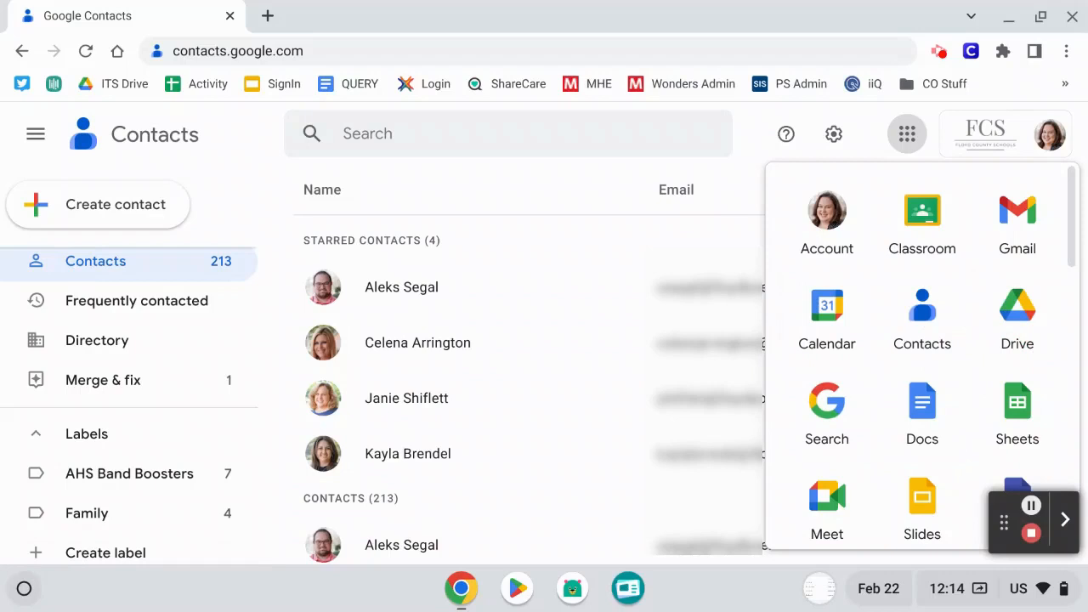
click(638, 231)
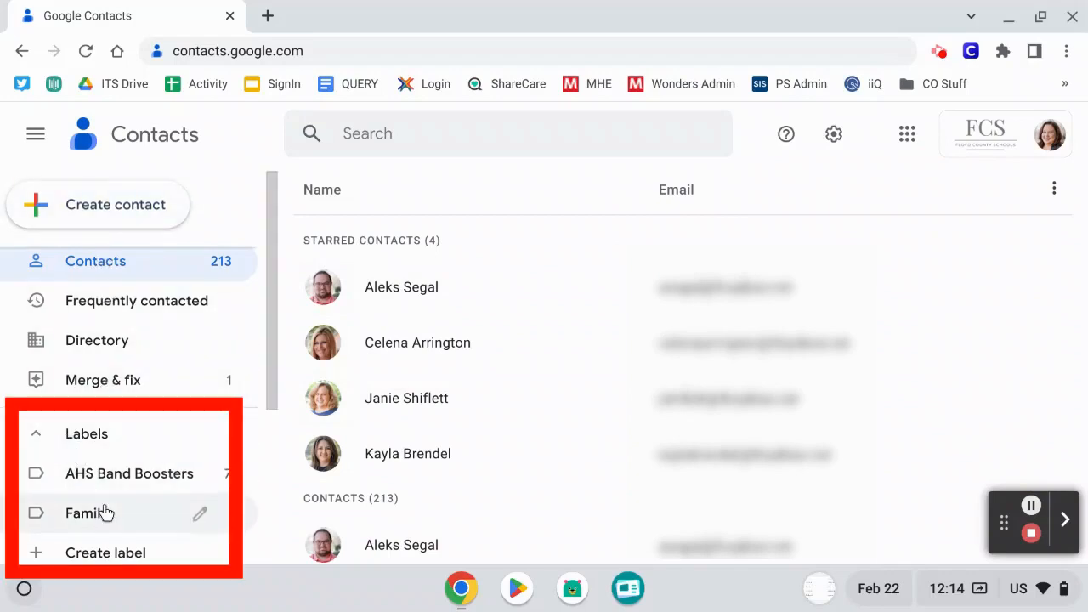
Create a new contact label named FCS ITS
scroll(115, 542, down, 1)
click(110, 545)
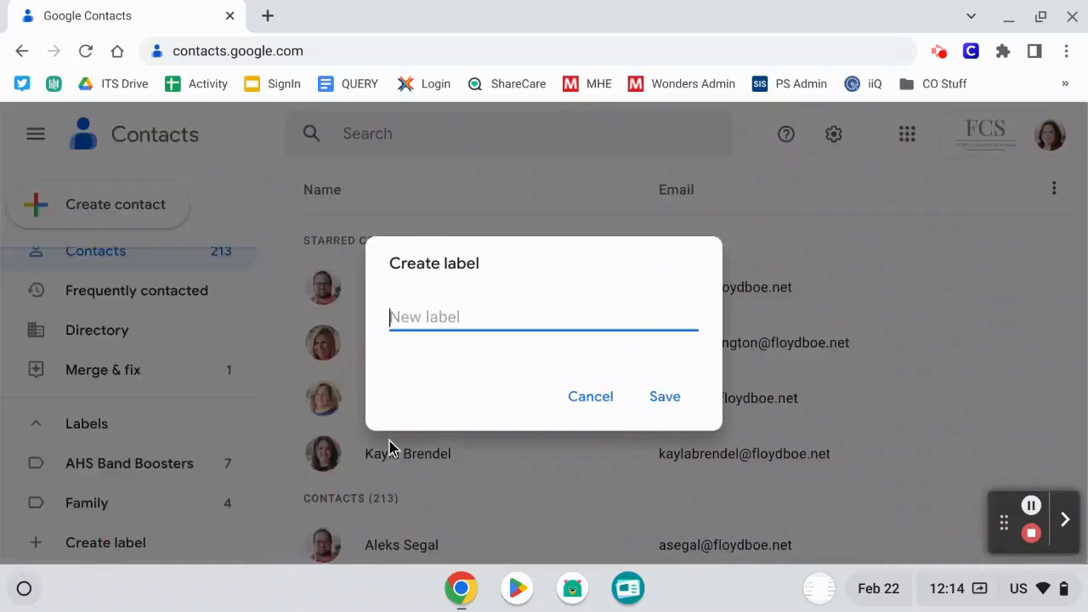
text(FCS ITS)
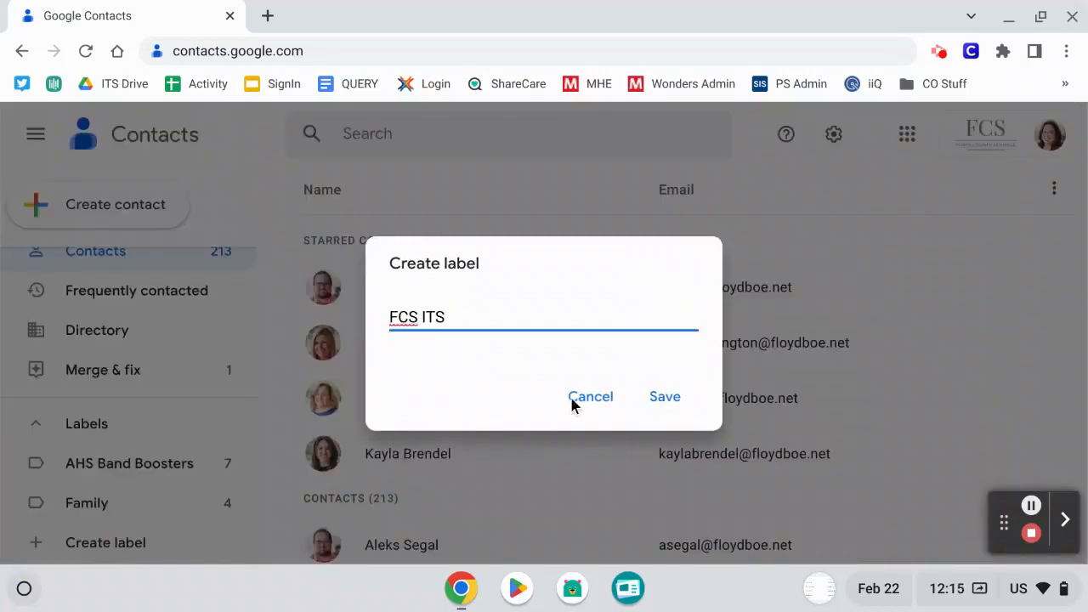
click(665, 396)
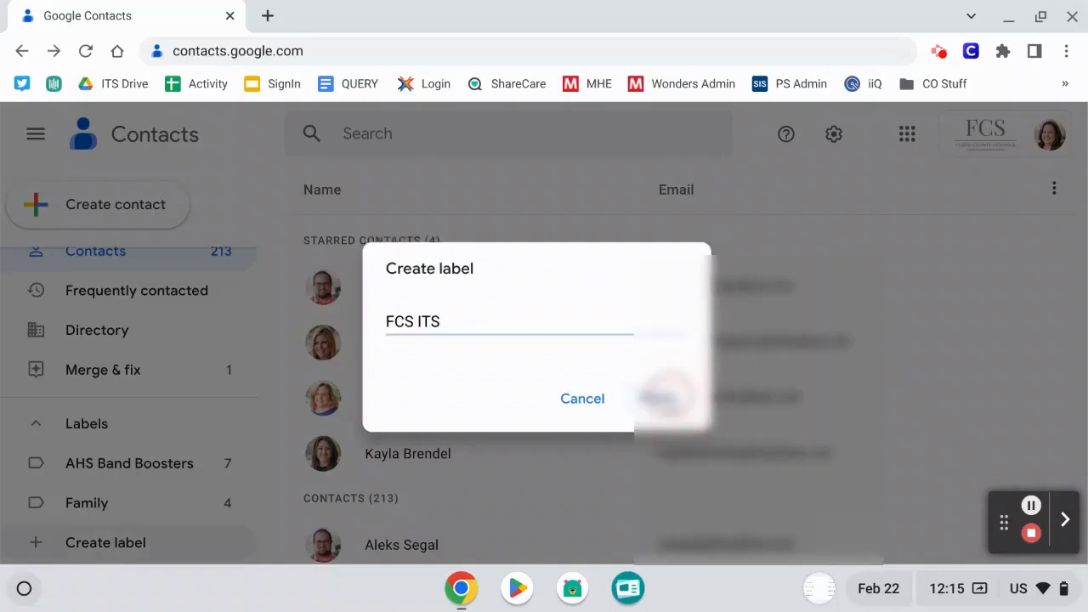
scroll(95, 494, down, 1)
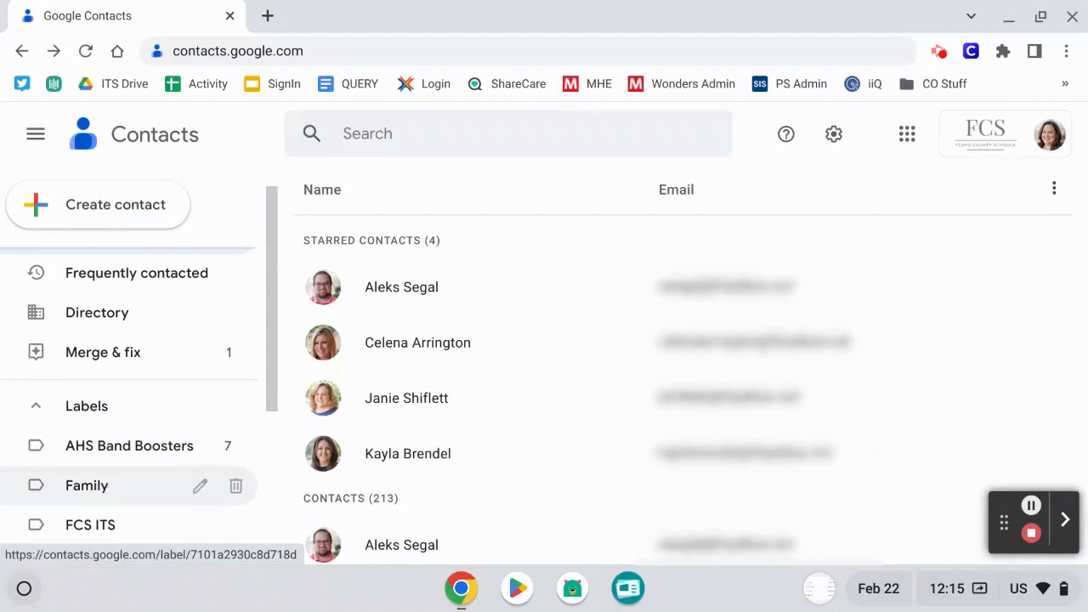
click(323, 292)
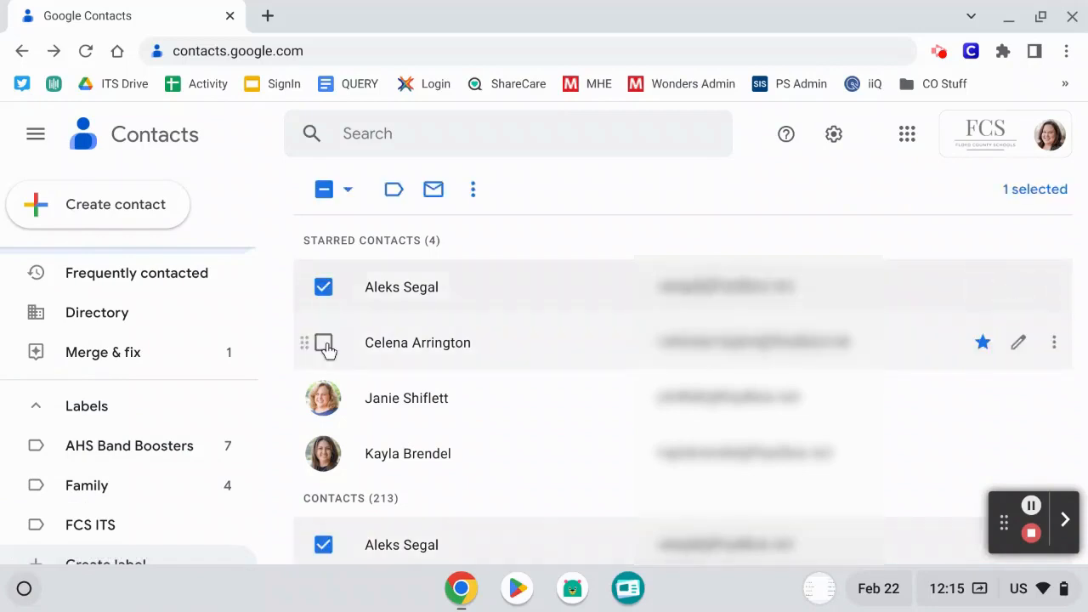
click(325, 347)
click(325, 399)
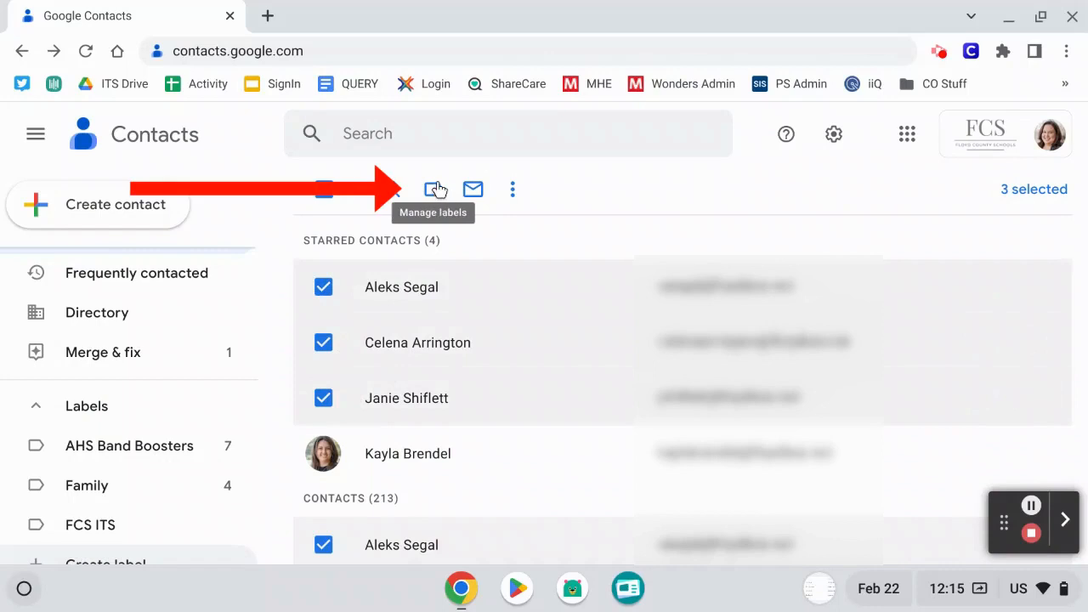
click(435, 189)
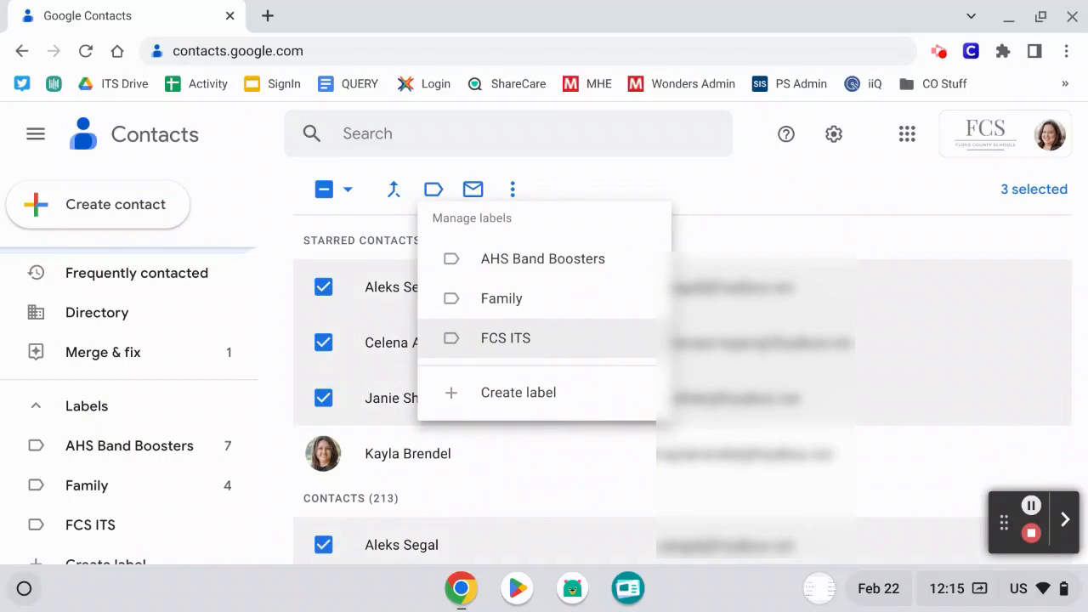
click(524, 338)
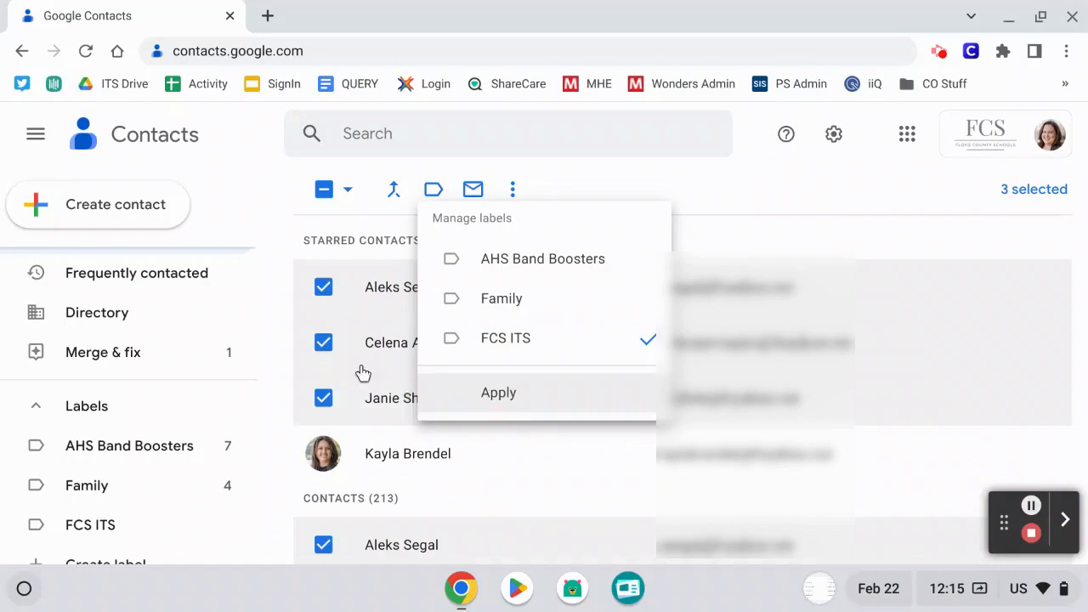
click(288, 223)
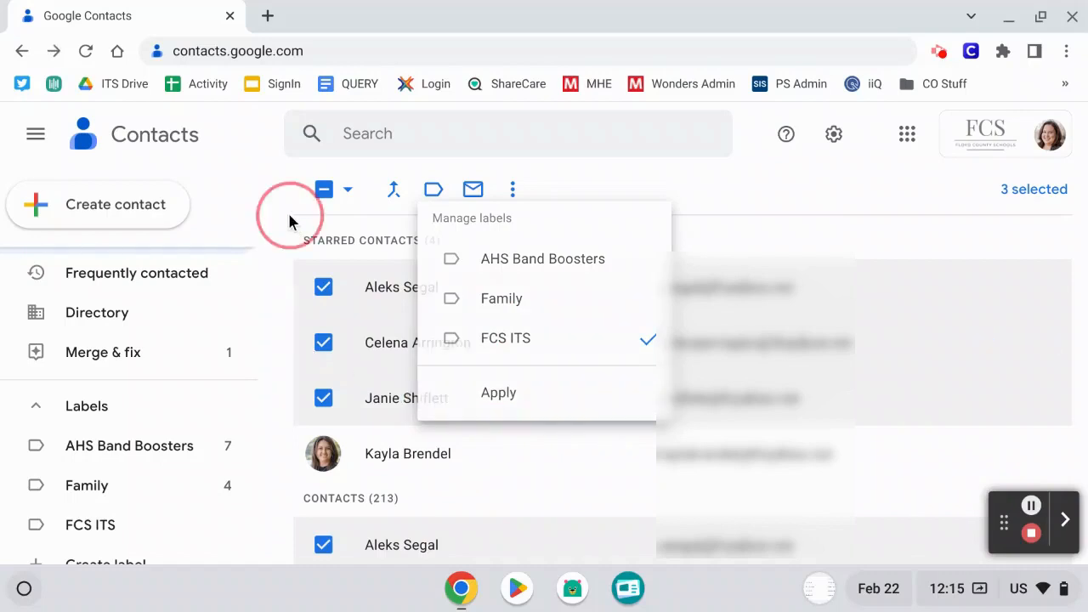
click(323, 288)
click(328, 345)
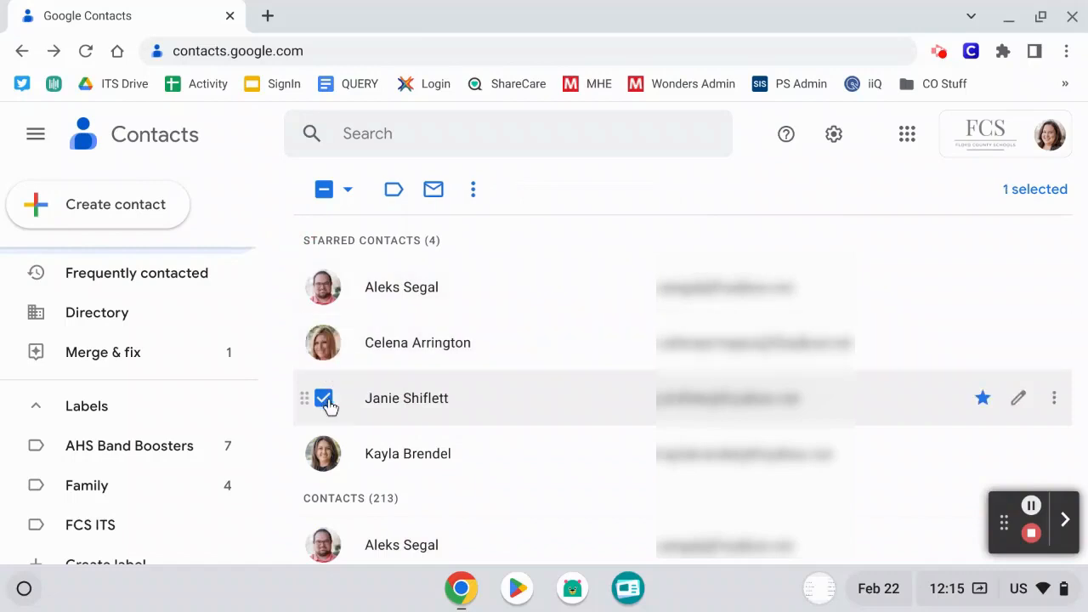
click(326, 401)
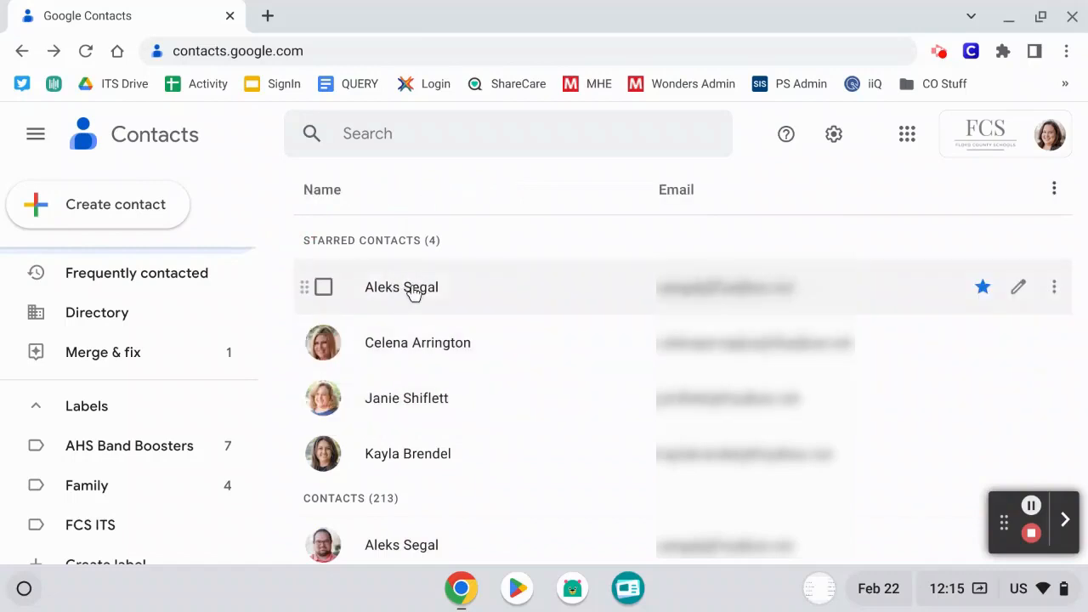
Add the first three starred contacts to the FCS ITS label by moving each one from the contact list onto it
drag(414, 292, 36, 539)
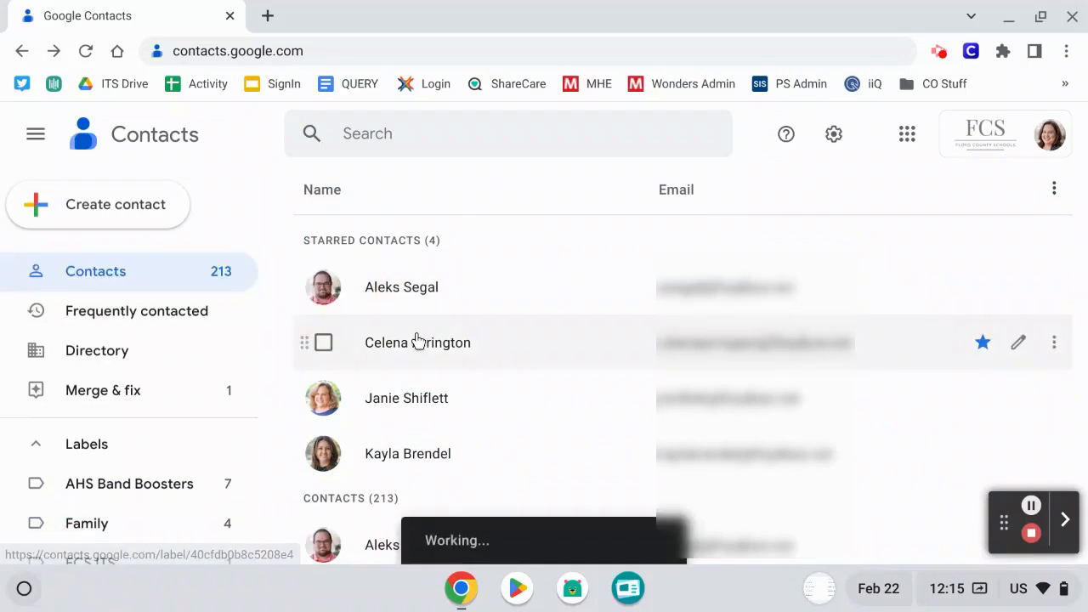
drag(417, 342, 59, 544)
drag(439, 402, 90, 464)
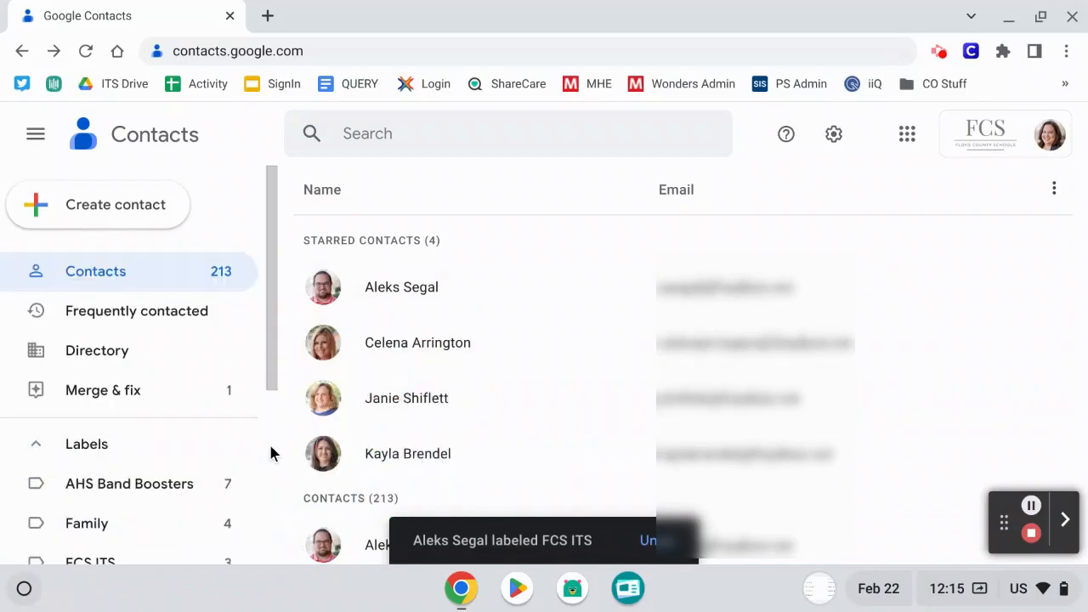
scroll(185, 483, down, 1)
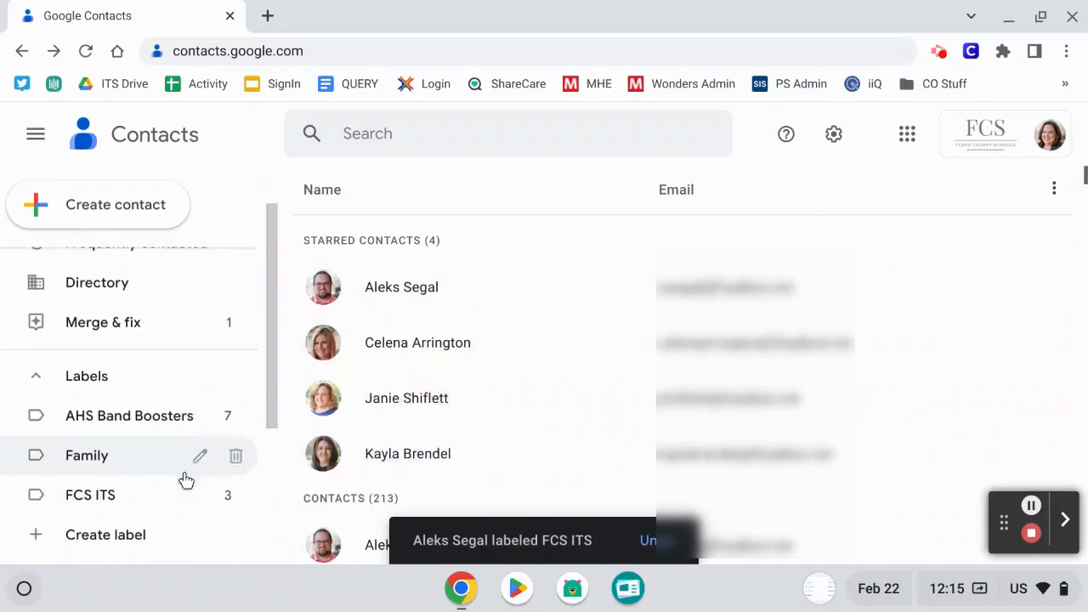
Apply the FCS ITS label to the fourth starred contact and open the label's contact list
click(324, 457)
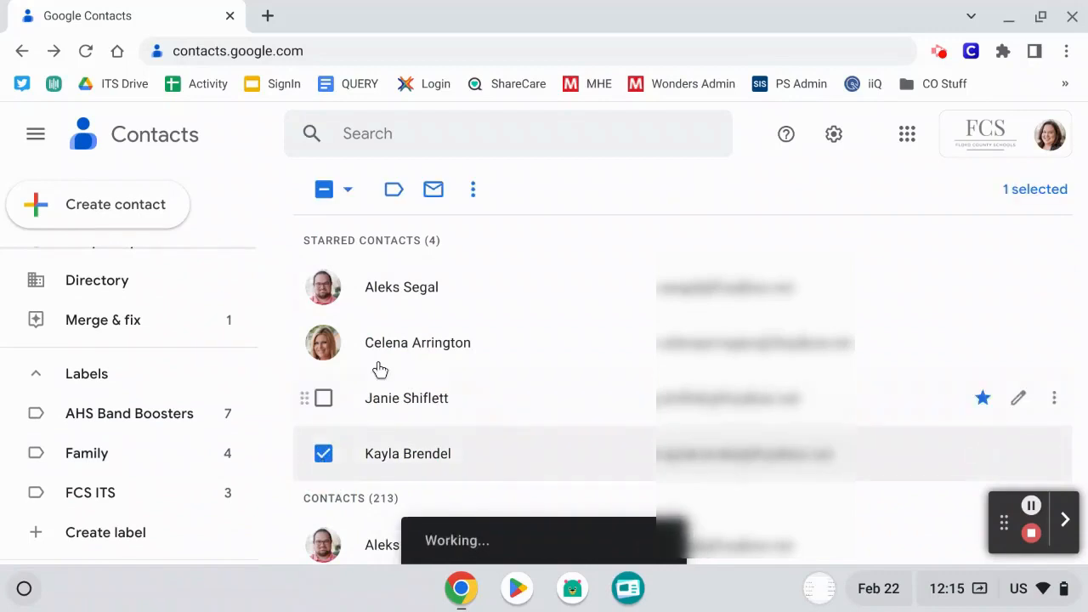
click(394, 192)
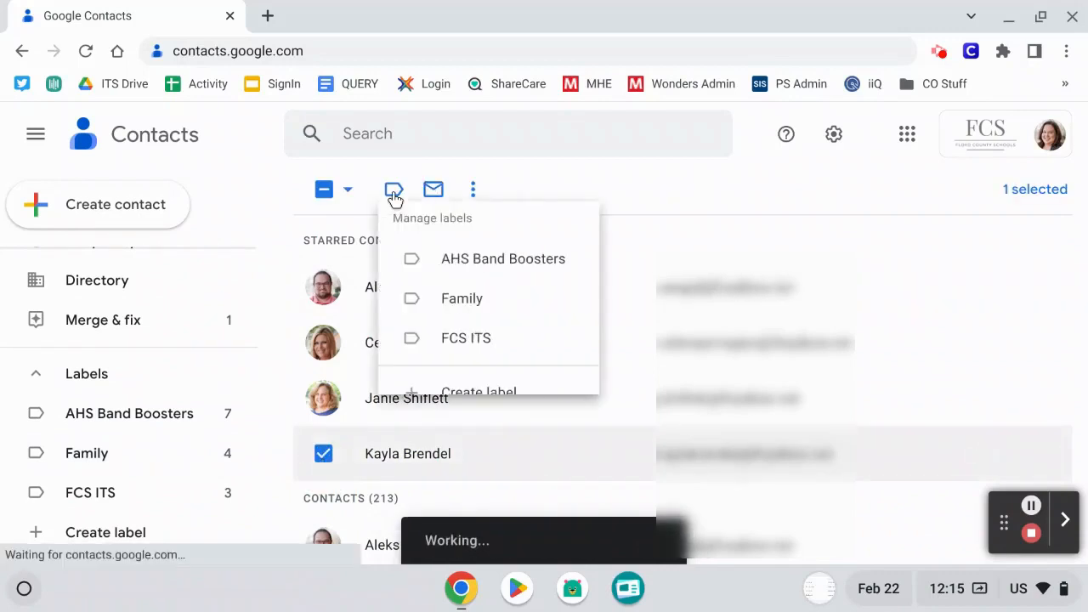
click(481, 340)
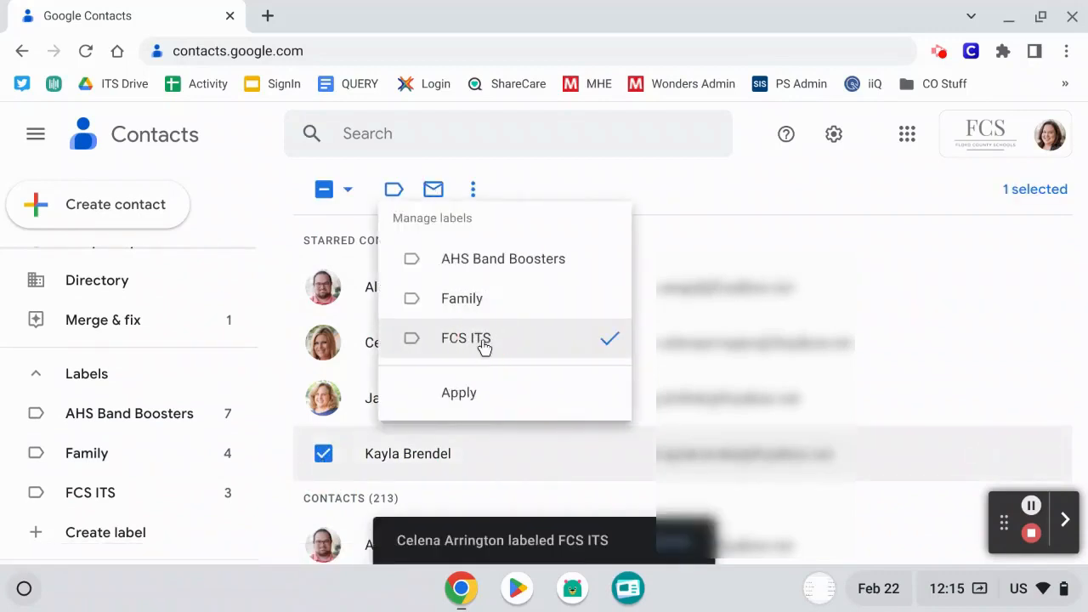
click(476, 398)
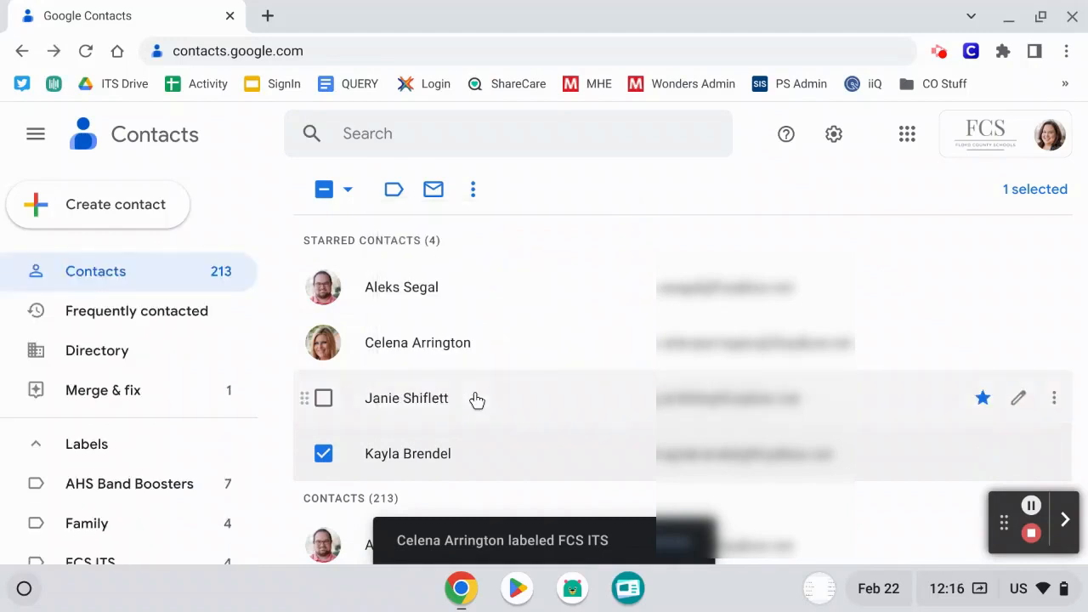
scroll(100, 402, down, 3)
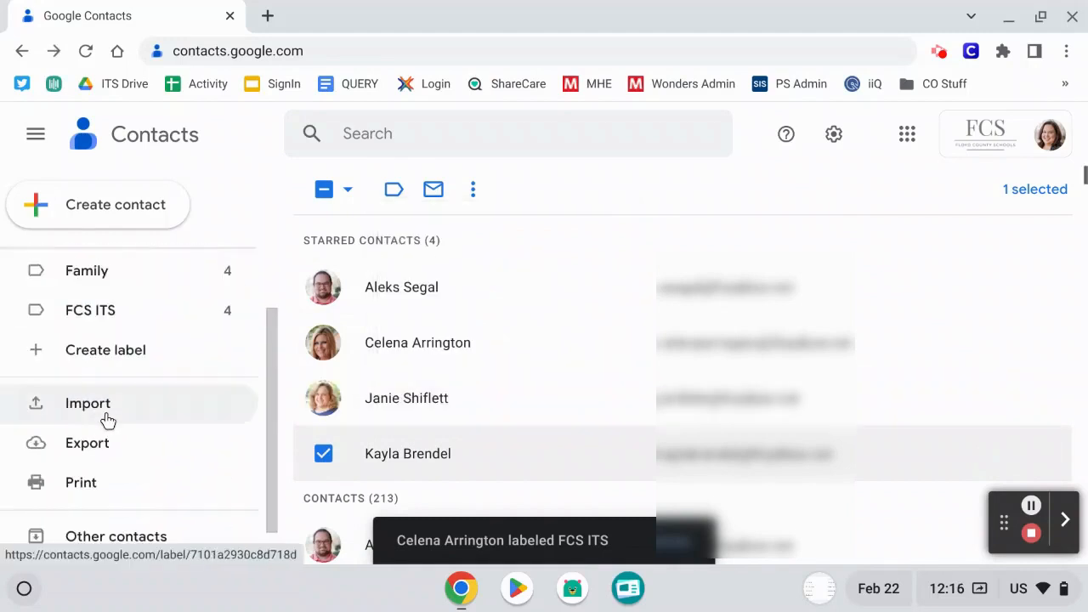
click(91, 320)
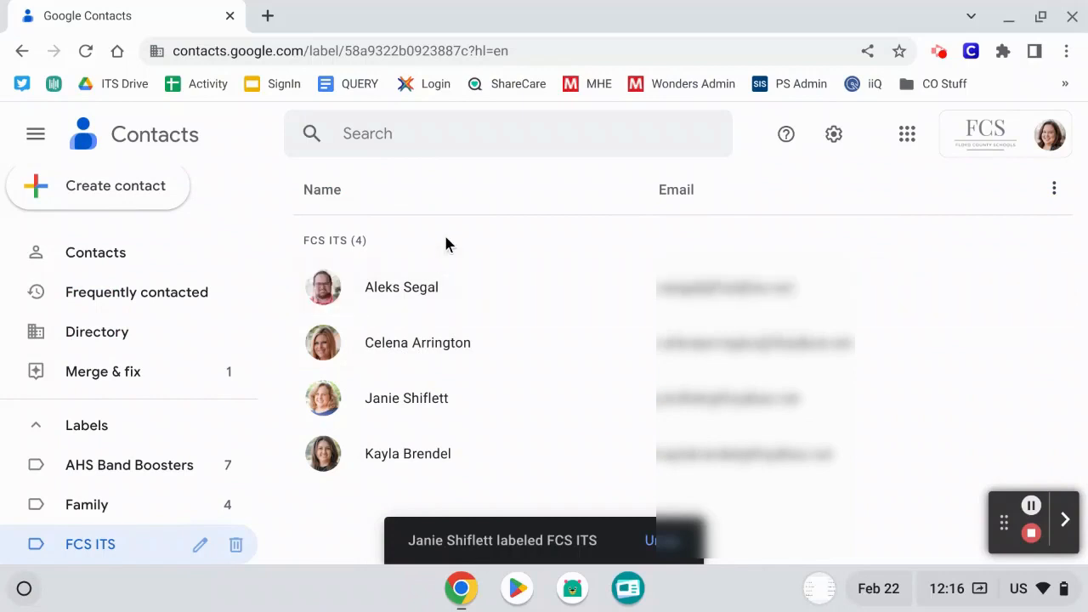
click(326, 343)
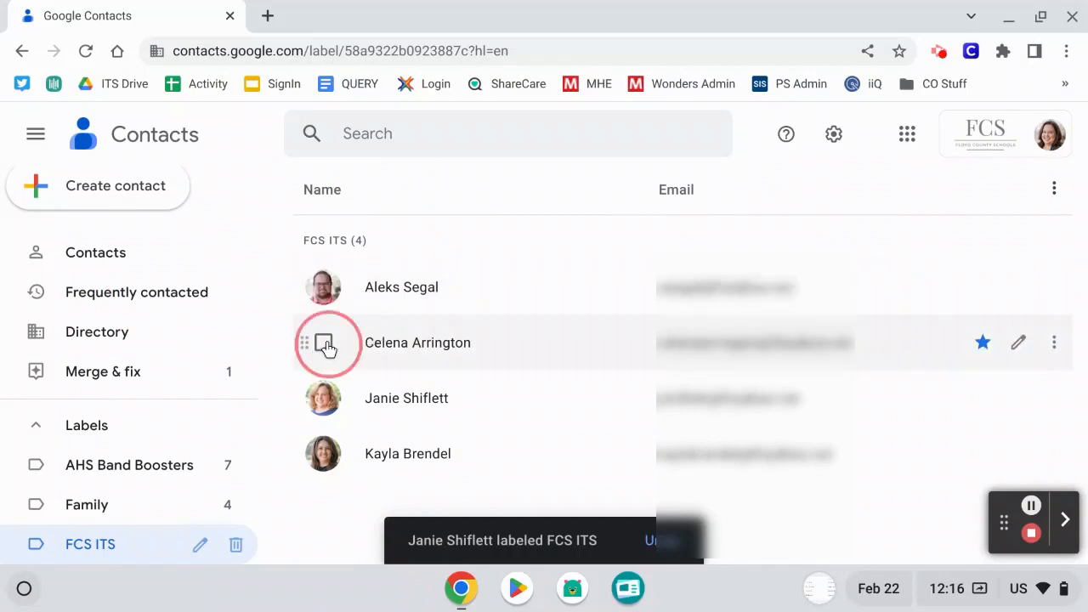
click(393, 190)
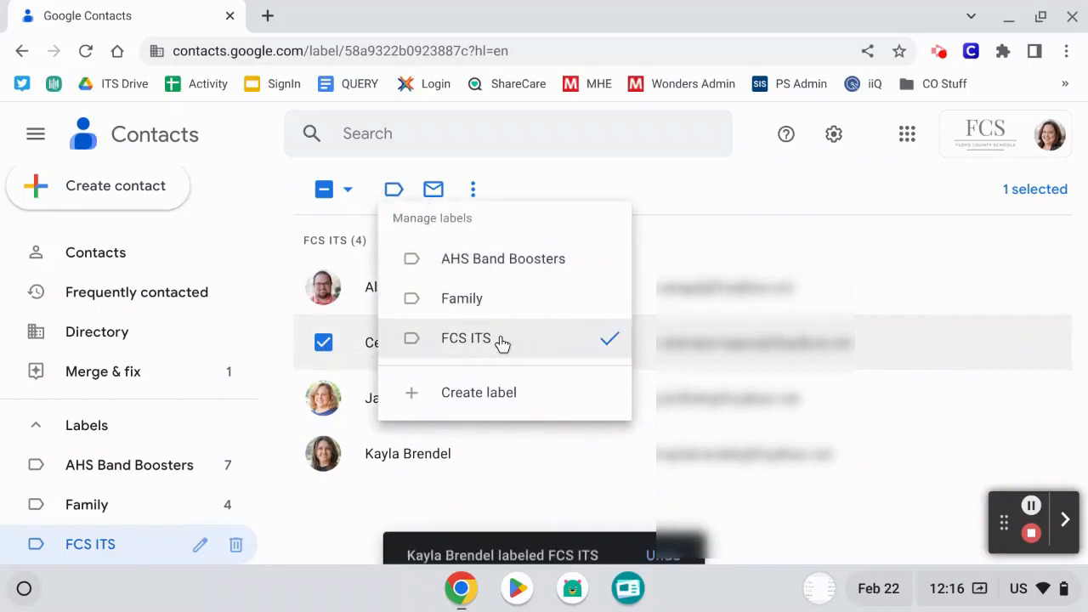
click(501, 340)
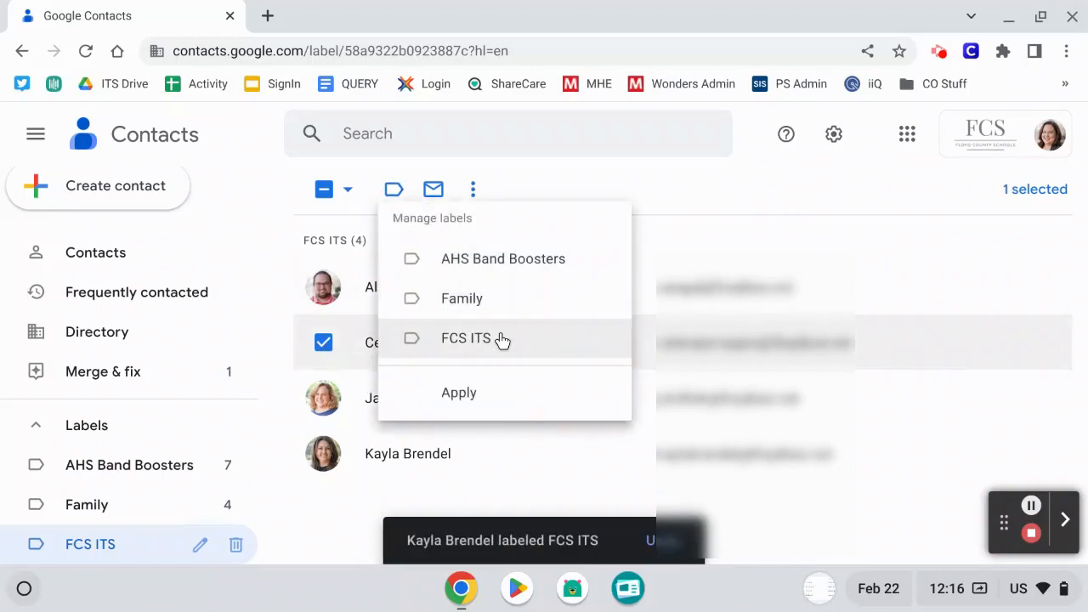
click(323, 345)
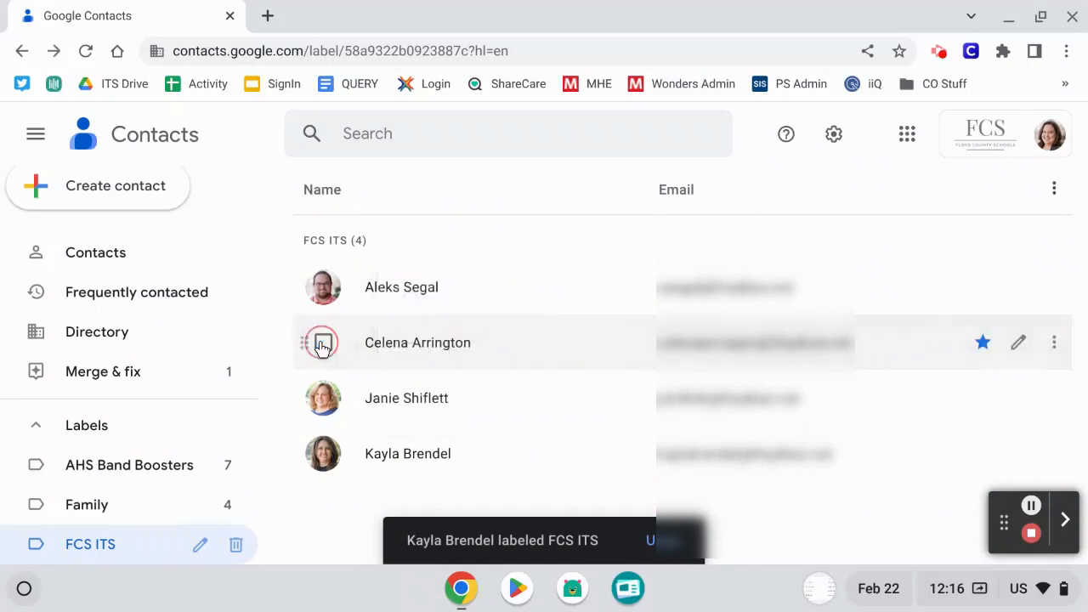
Rename the FCS ITS label as FCS ITS Group
scroll(97, 509, down, 1)
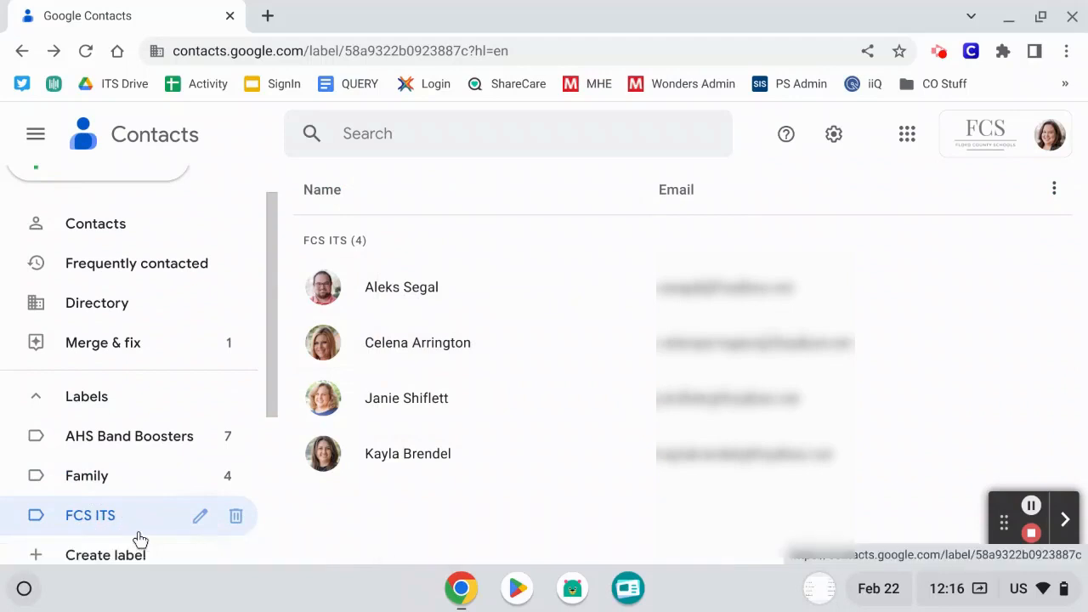
click(198, 518)
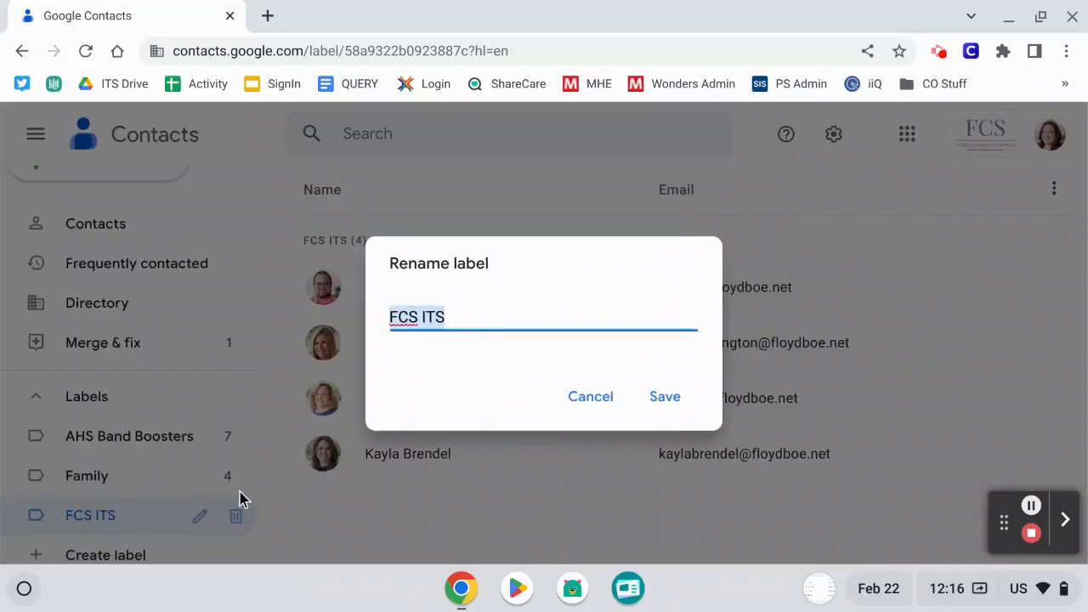
click(480, 312)
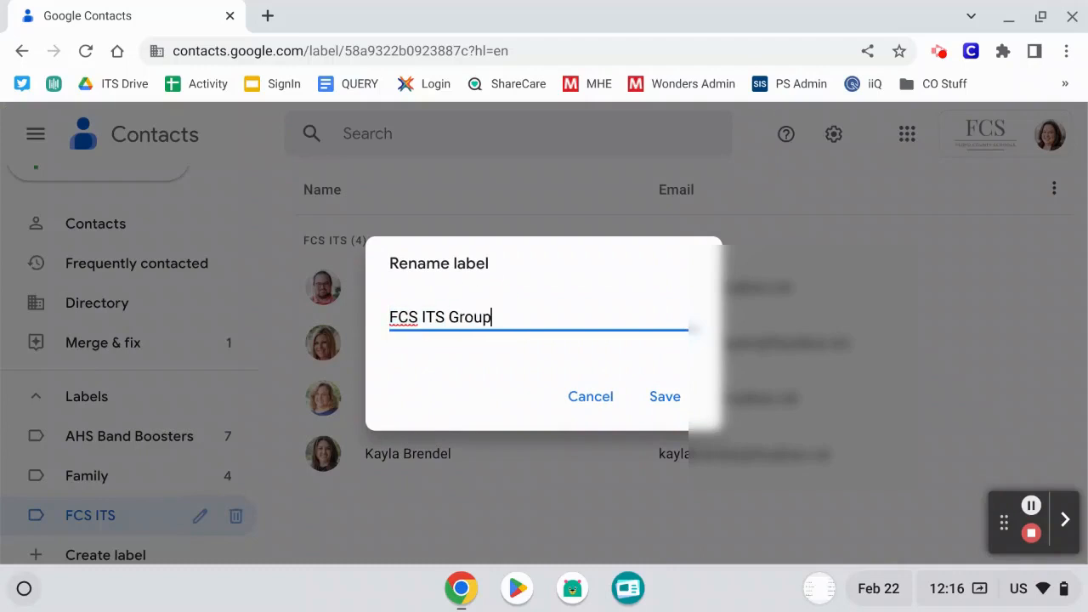
text(Group)
click(665, 396)
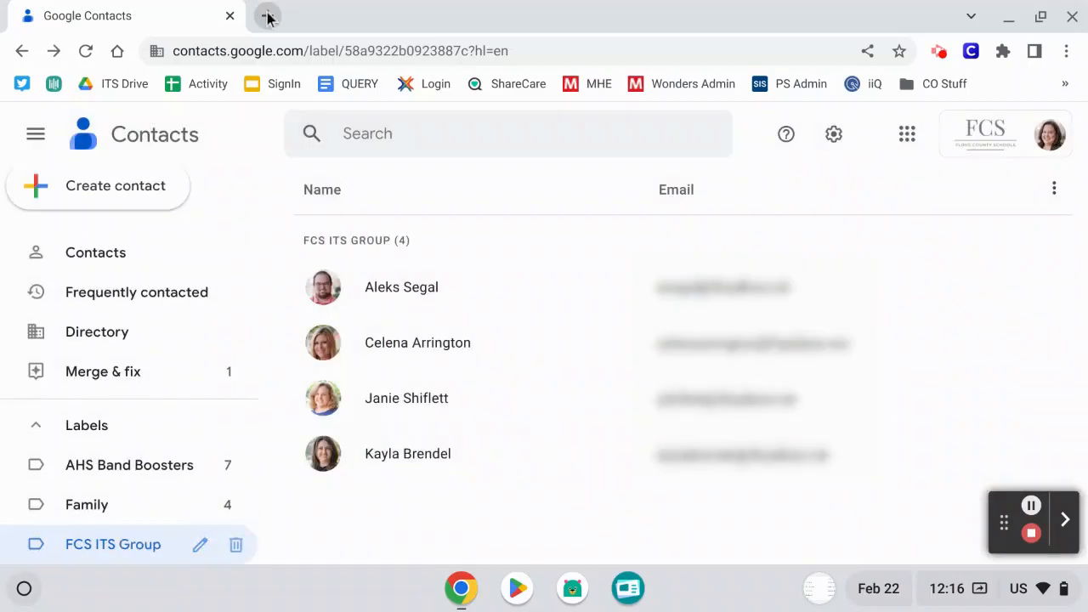
Open Gmail at mail.google.com in a new browser tab and start a new message
click(267, 17)
text(m)
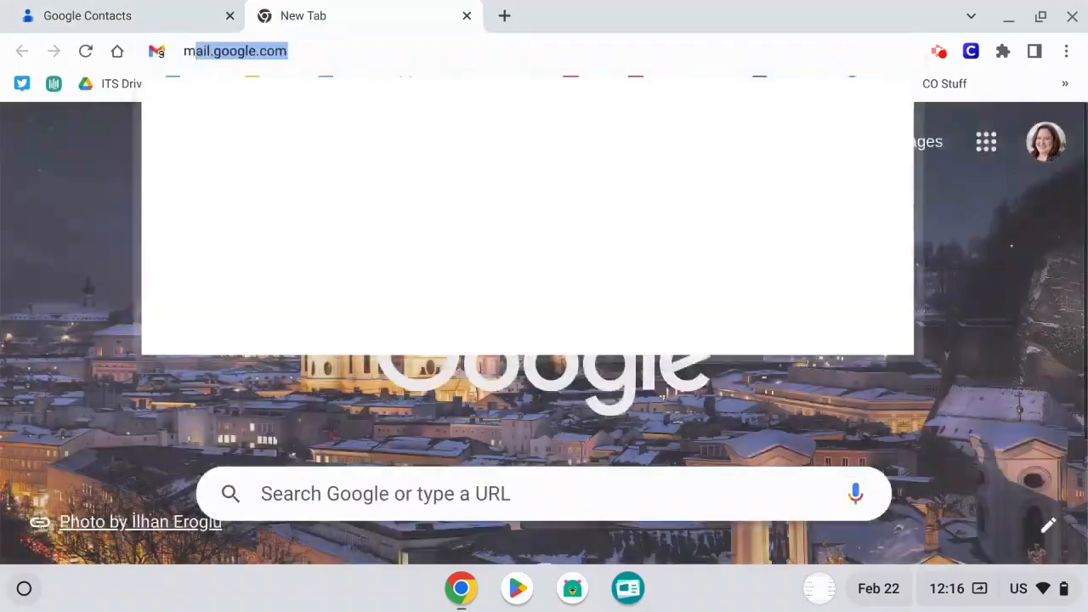
text(ail.google.com)
key(Return)
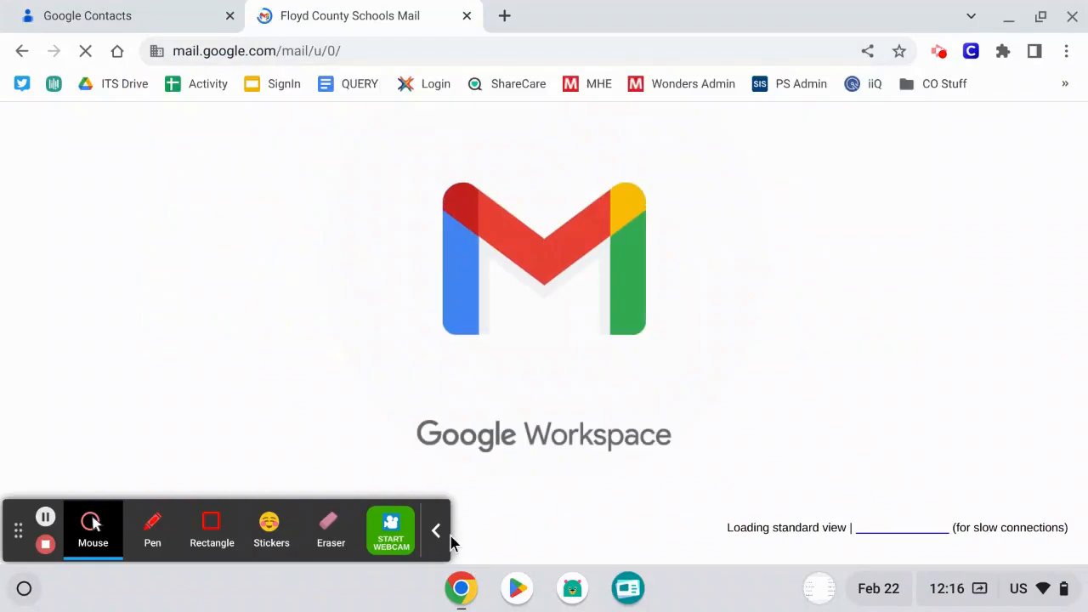
click(435, 531)
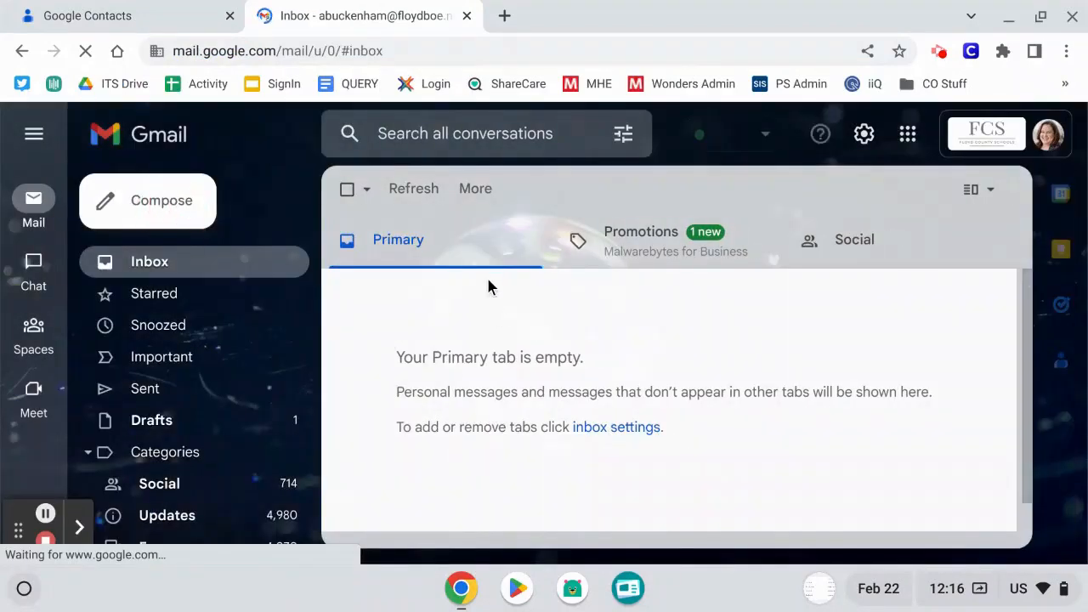
click(161, 220)
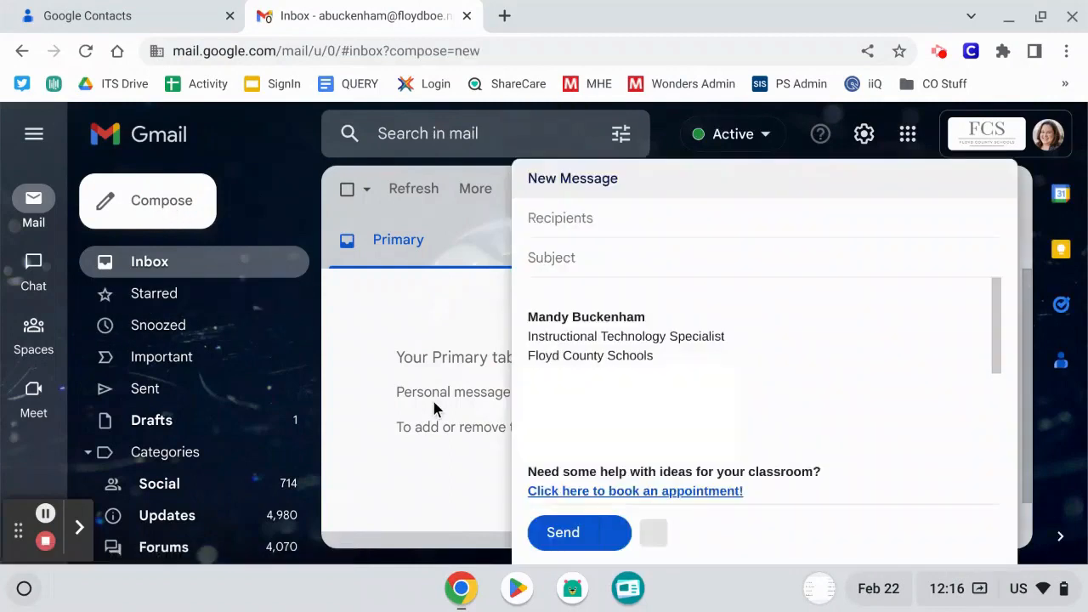
Address the new message to the FCS ITS Group contact label in the To field
click(624, 219)
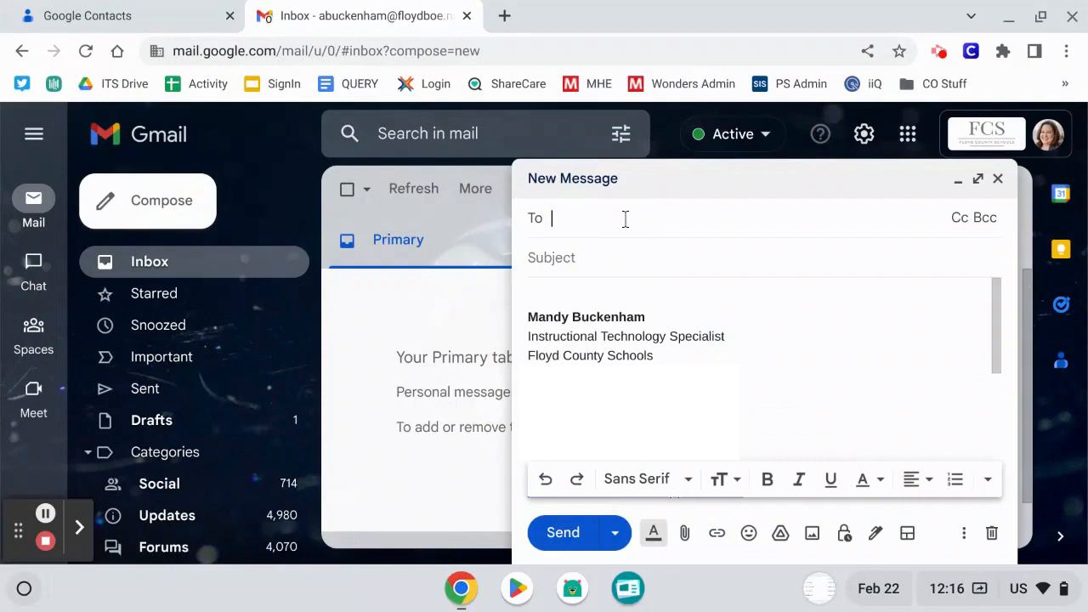
text(fcs)
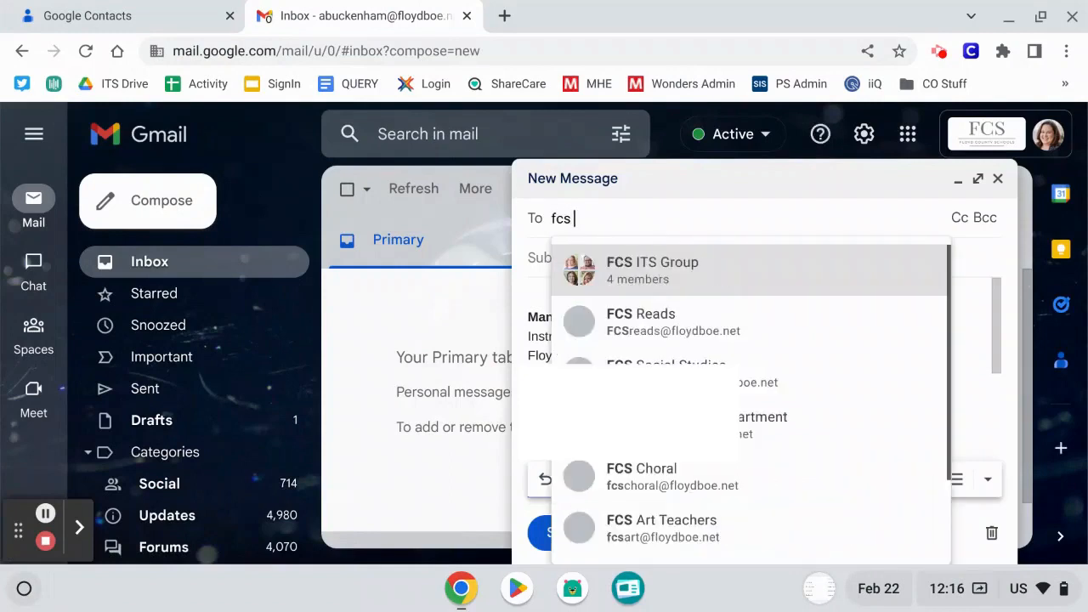
click(716, 286)
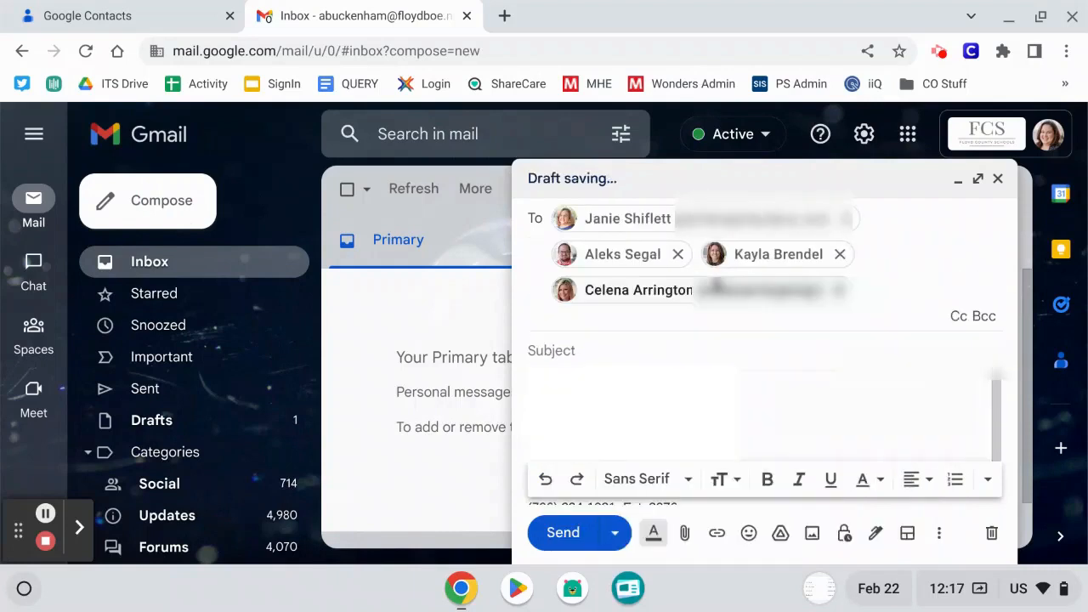
Remove all the group's members from the To field of the message
mouse_move(717, 285)
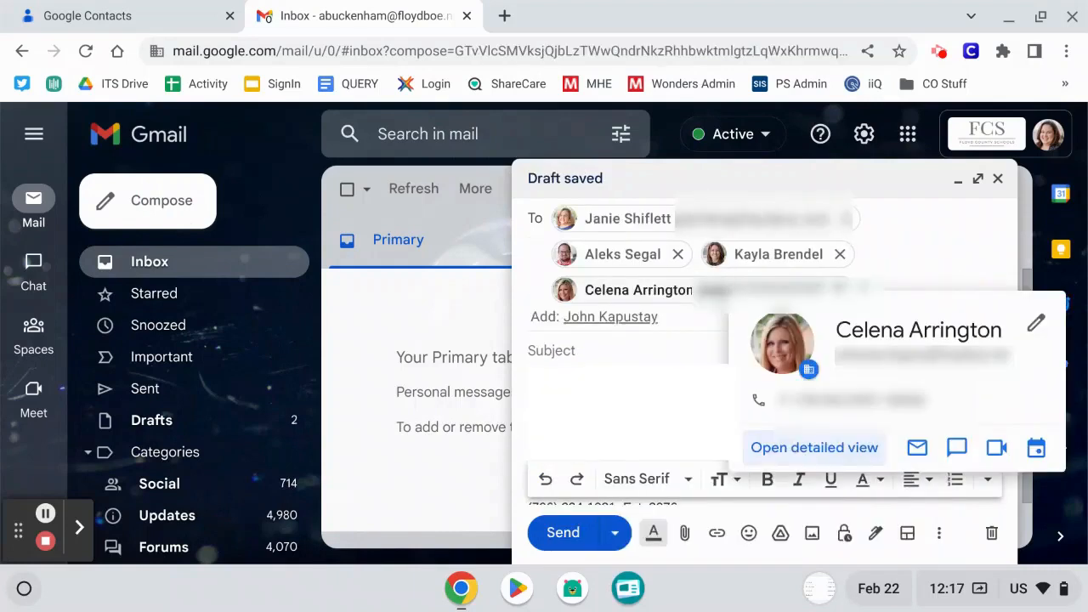
mouse_move(728, 222)
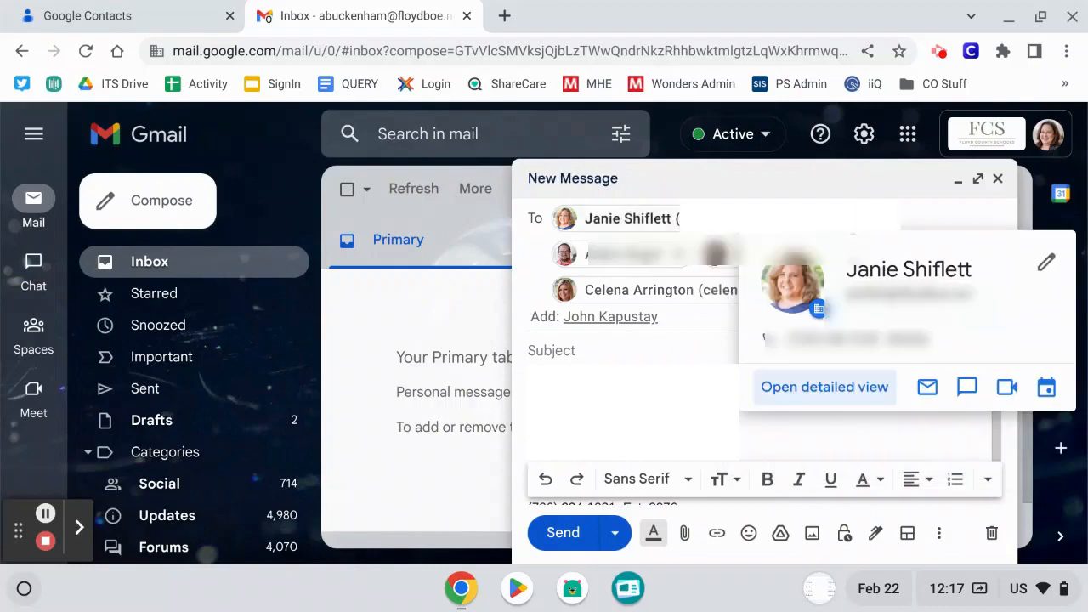
click(847, 223)
click(677, 217)
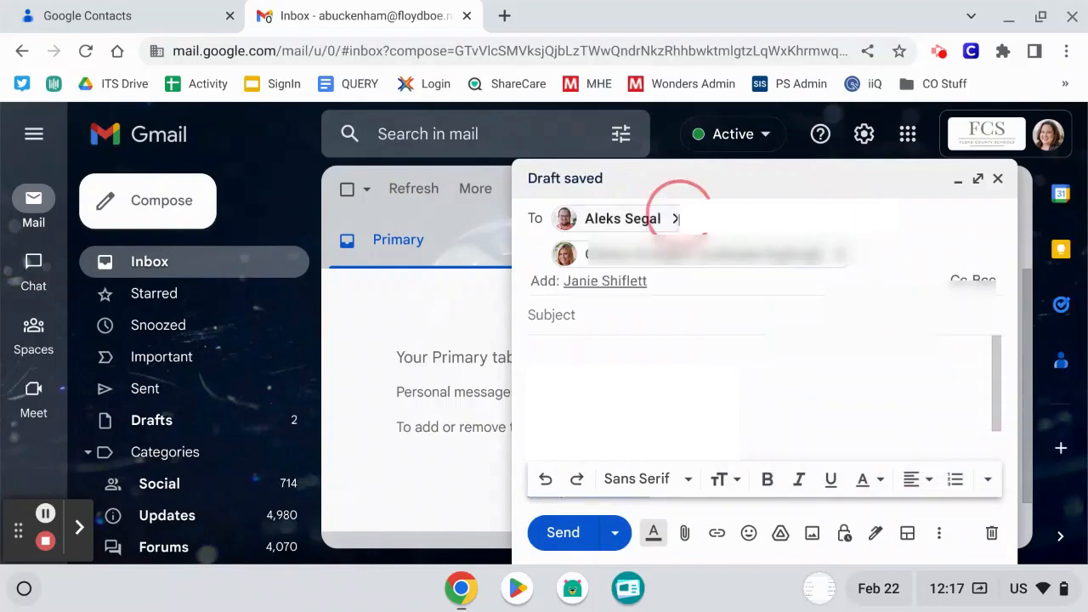
click(692, 219)
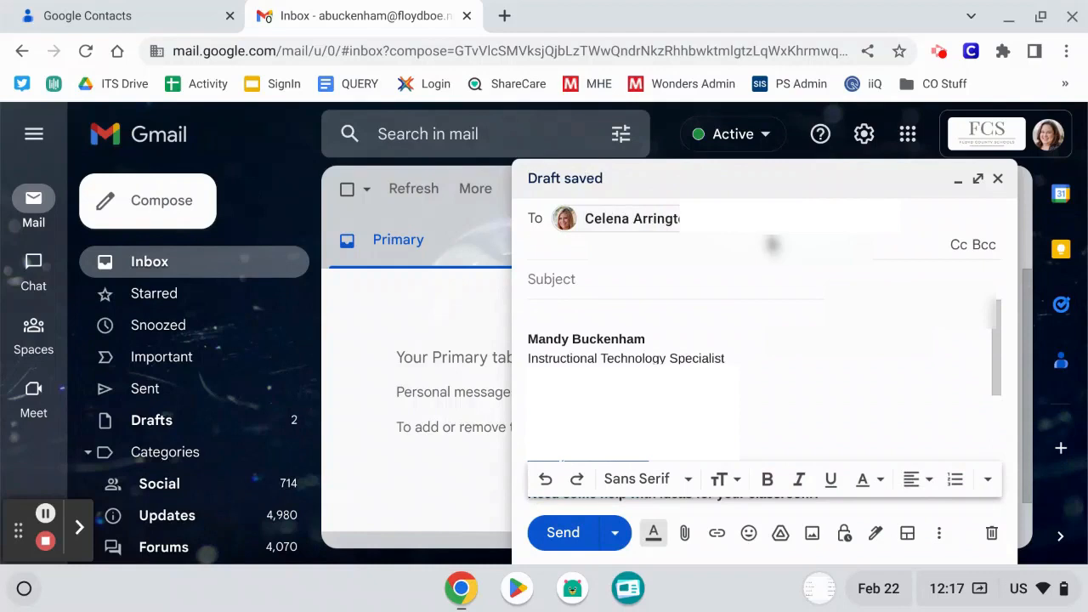
click(839, 216)
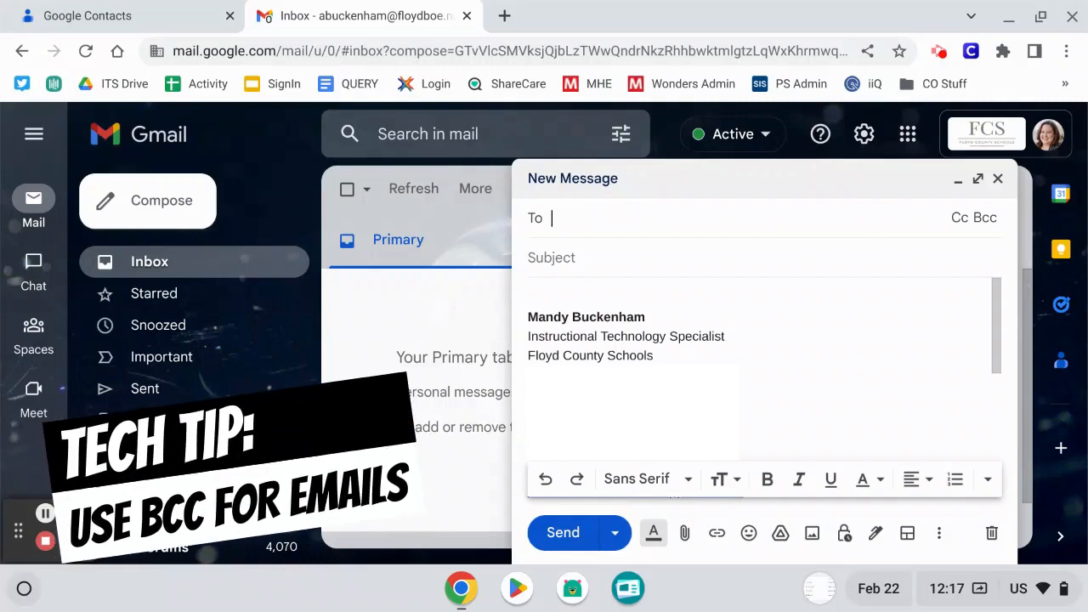
Show the Bcc field and add the FCS ITS Group contact label as its recipient
click(984, 221)
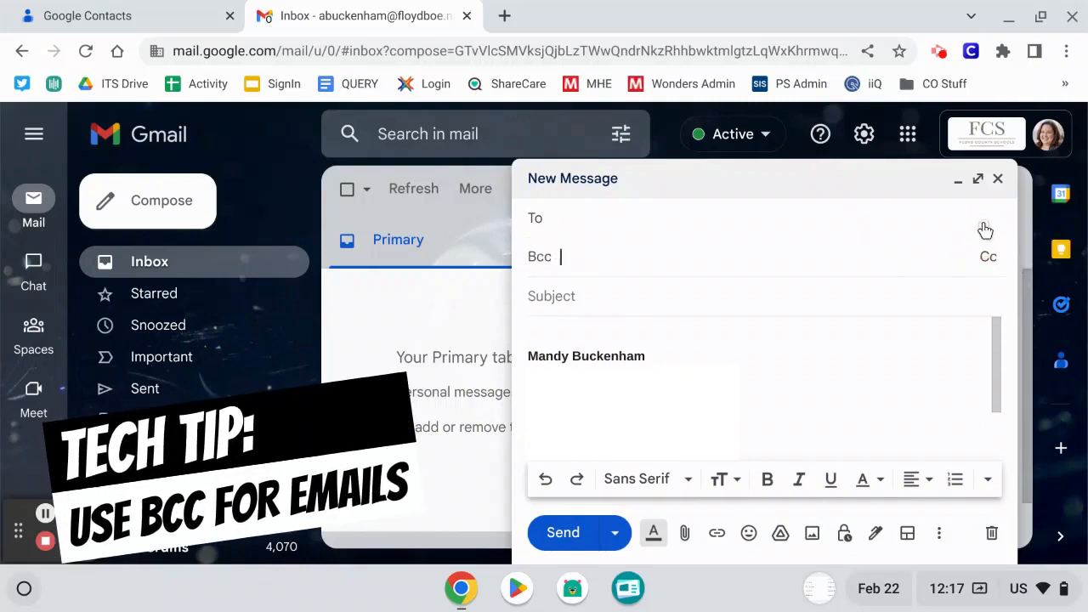
text(fs)
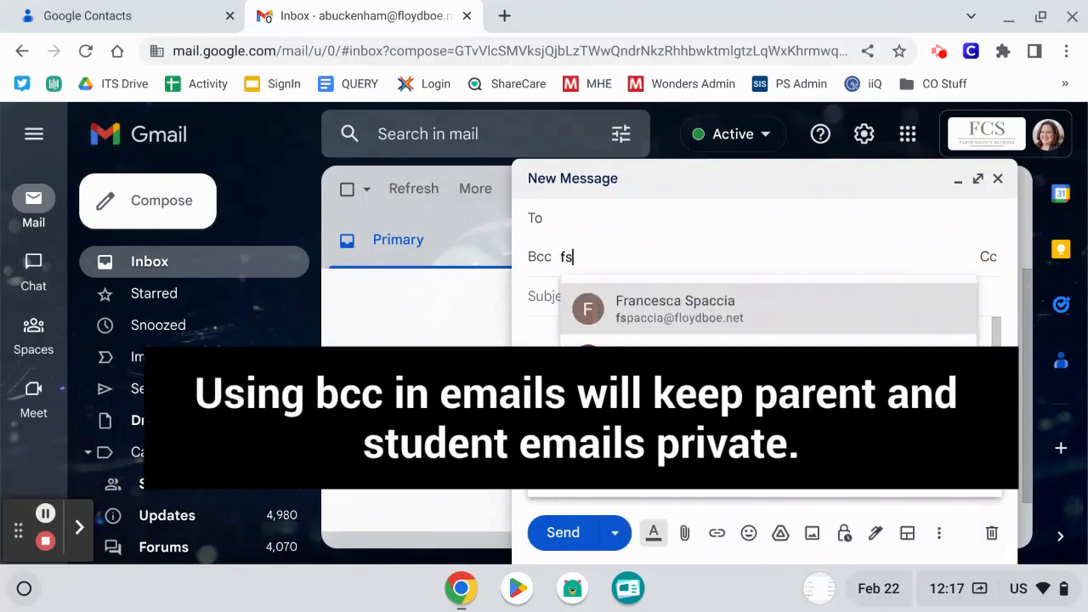
key(BackSpace)
text(cs)
click(718, 313)
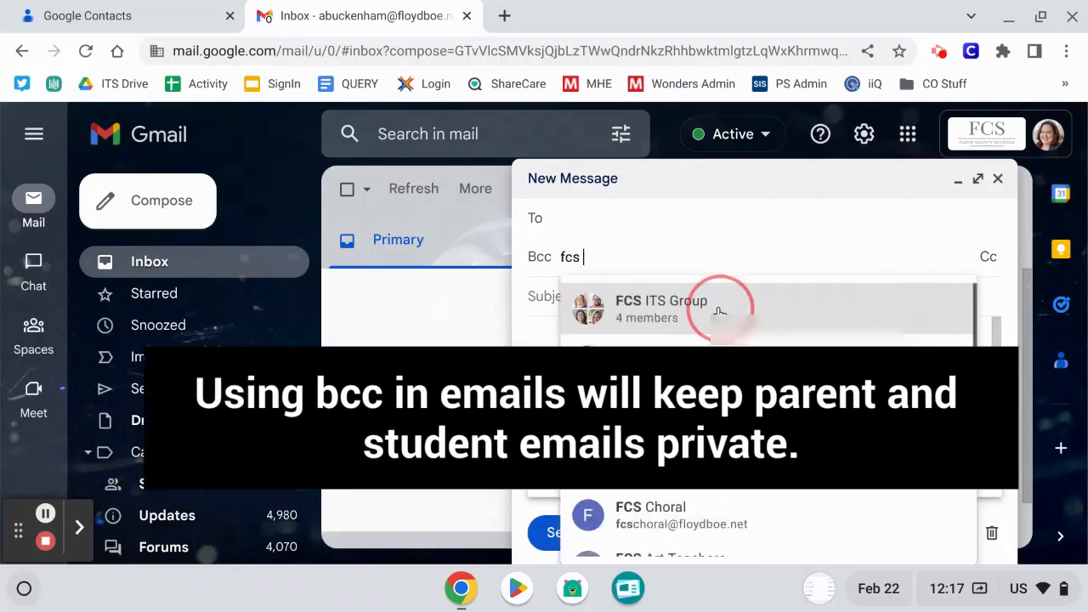